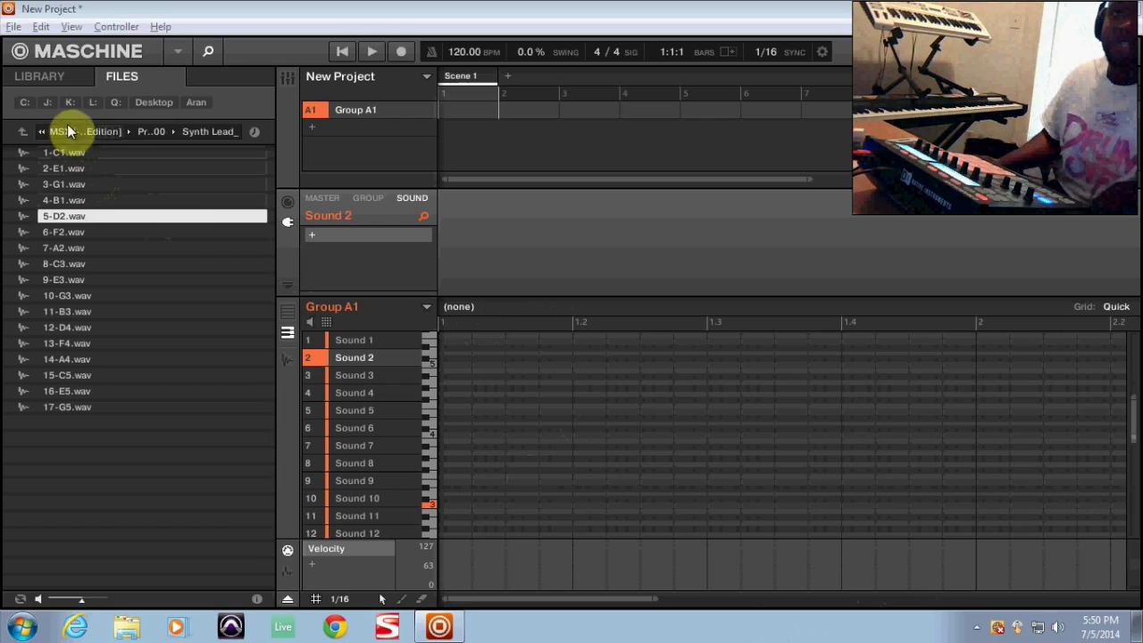
Browse to the Synth Lead_ samples inside Prophet 600 of MSXII-The Synth Immaculate 3 [Limited Edition].
click(67, 131)
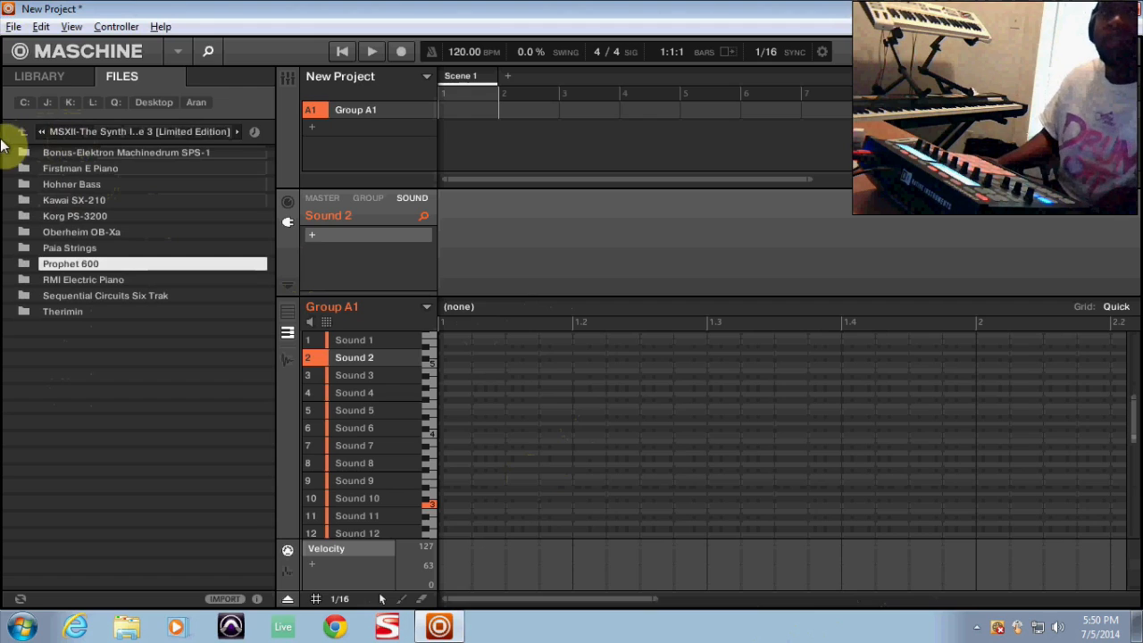
click(26, 131)
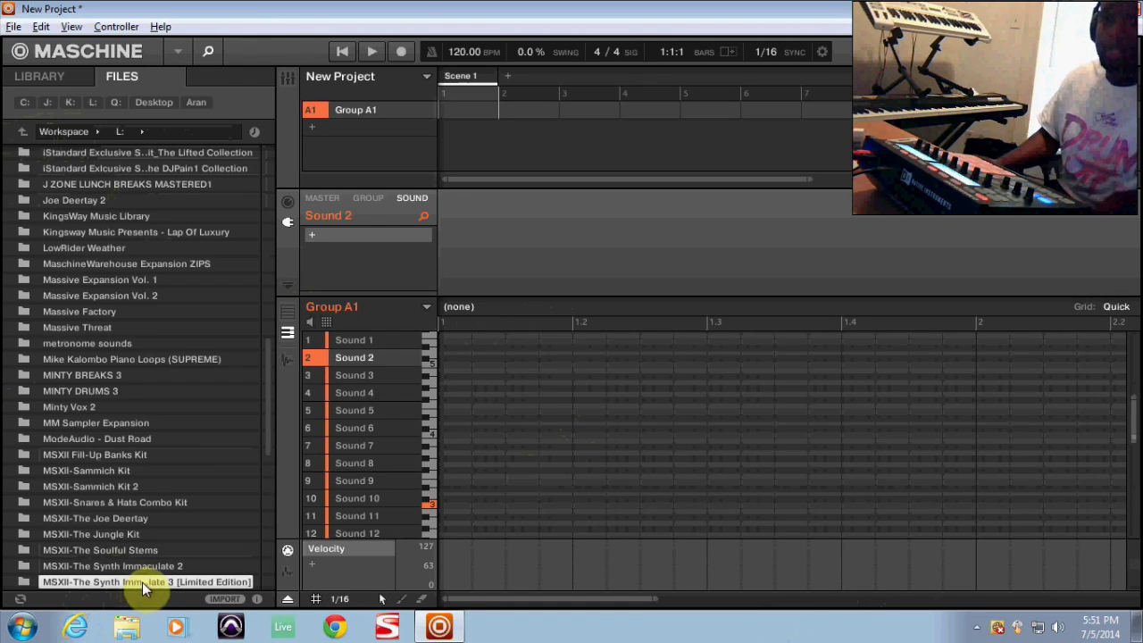
double_click(118, 581)
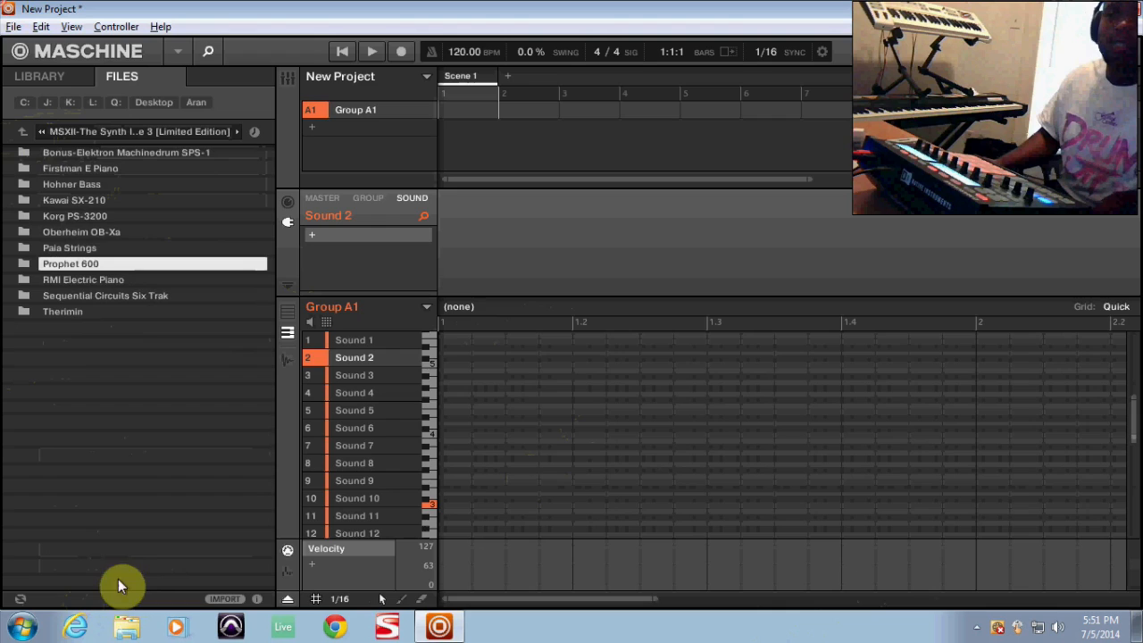
double_click(133, 262)
double_click(95, 184)
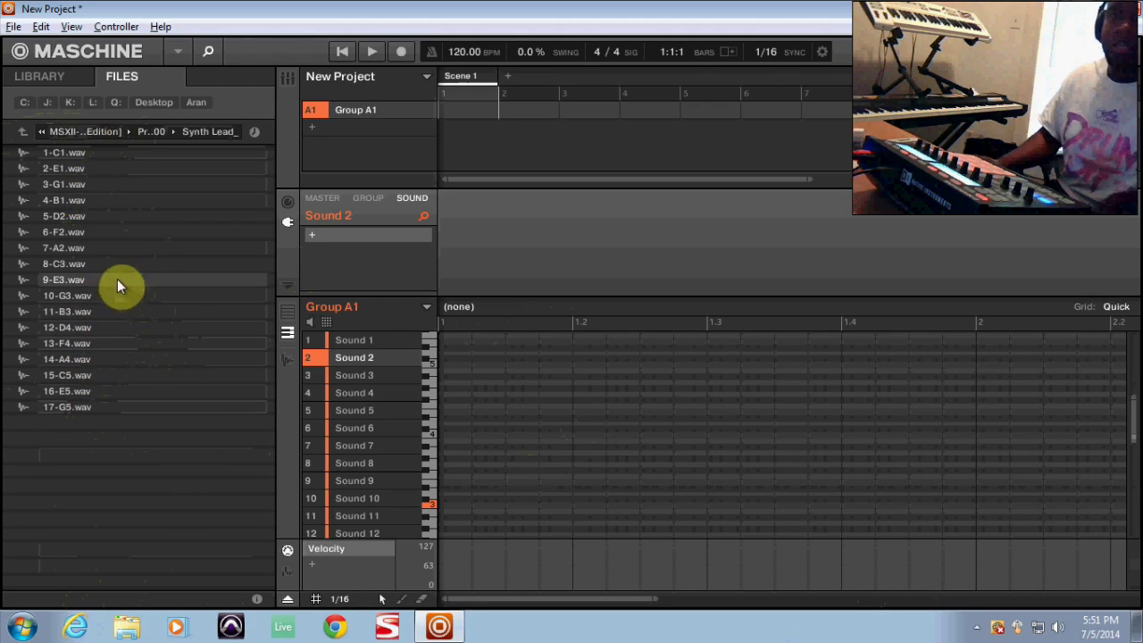
double_click(73, 153)
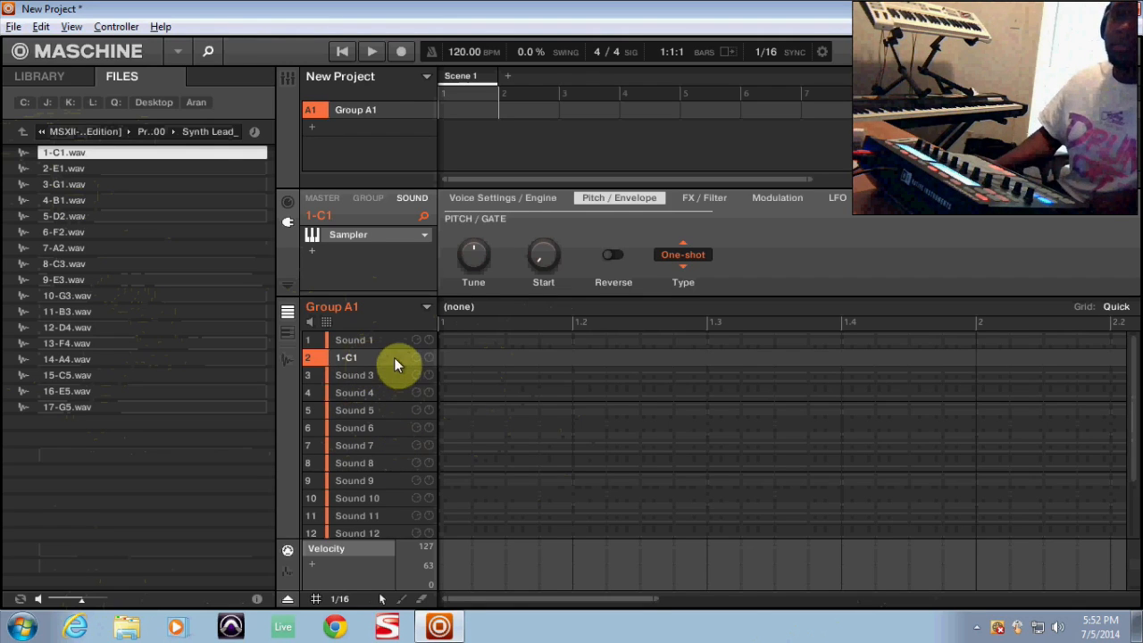
right_click(396, 361)
click(430, 551)
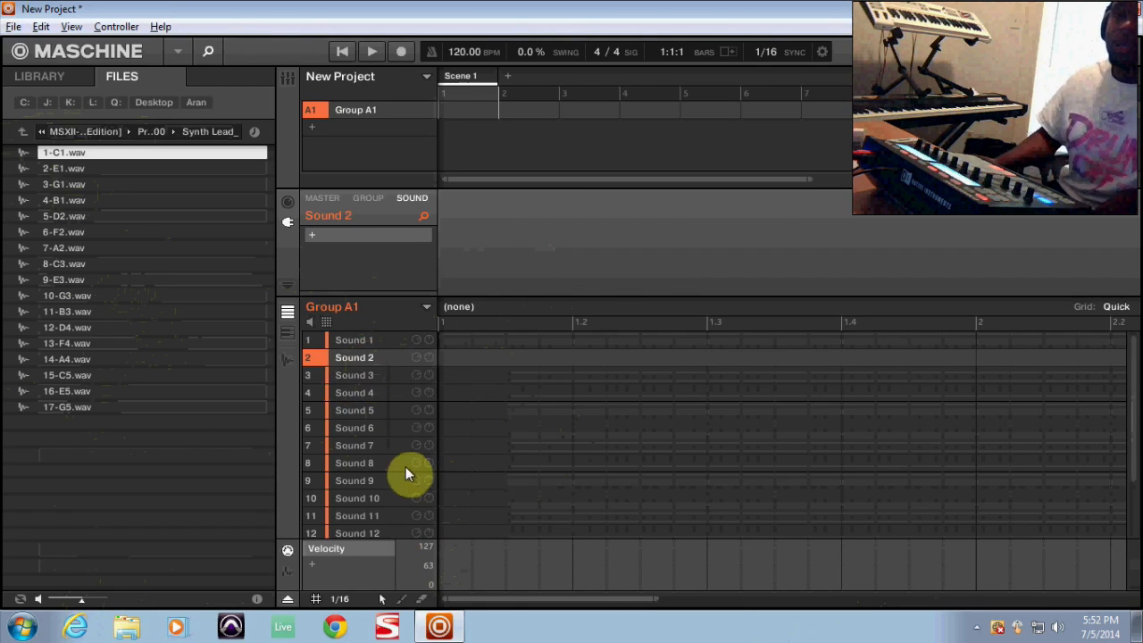
Map 1-C1.wav, 2-E1.wav and 3-G1.wav onto keys C1, E1 and G1 in Sound 2's sampler zone map.
key(F10)
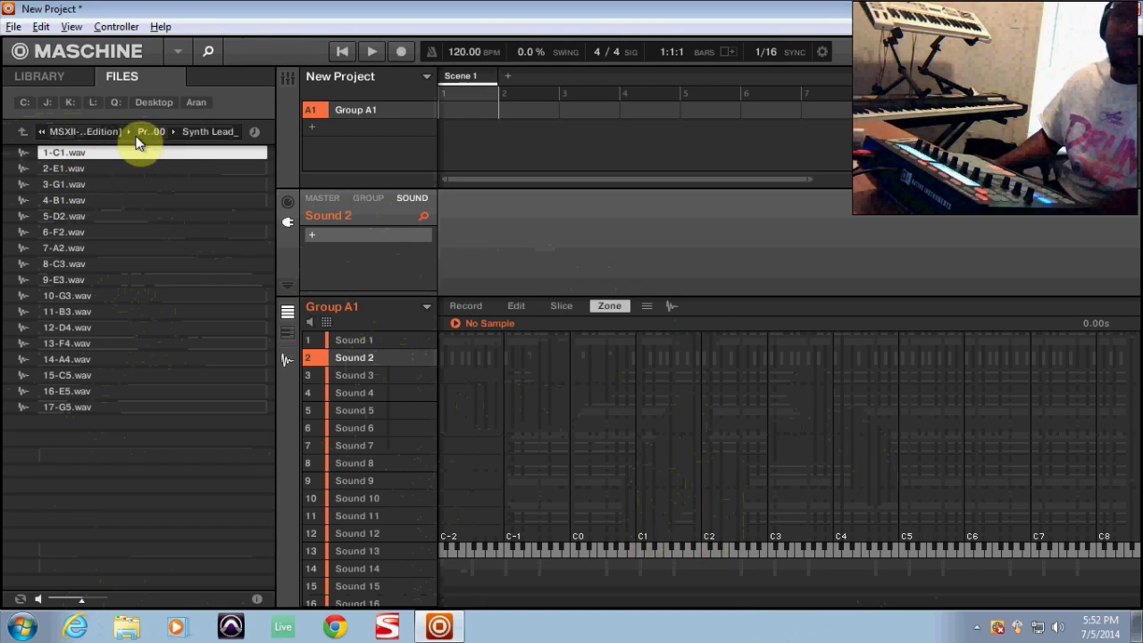
drag(69, 152, 632, 471)
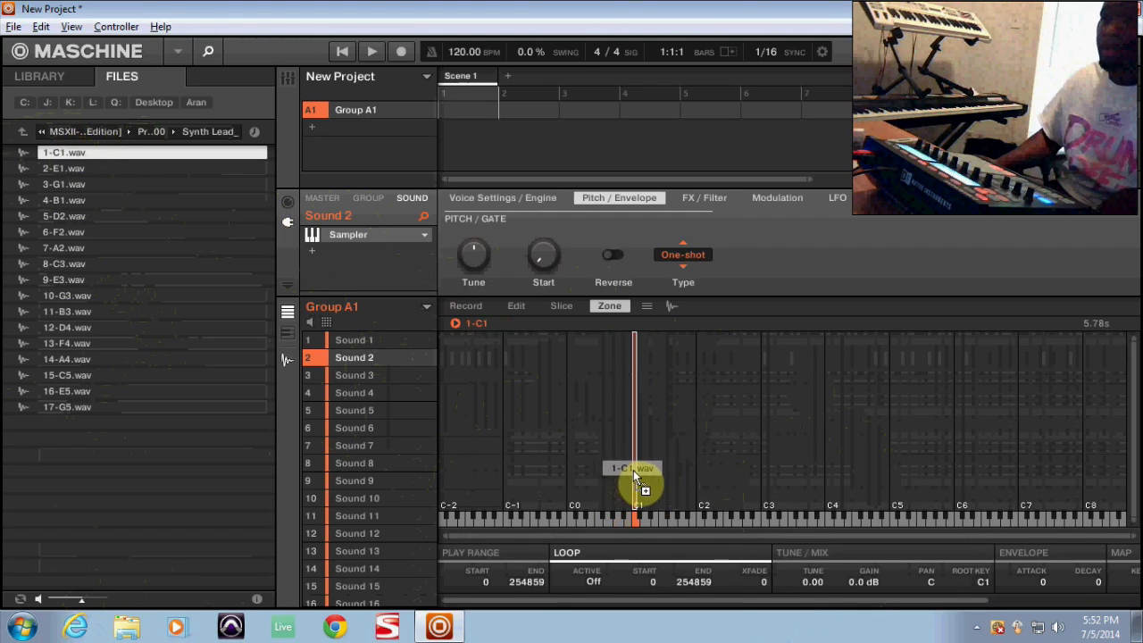
drag(82, 171, 655, 448)
drag(146, 190, 674, 421)
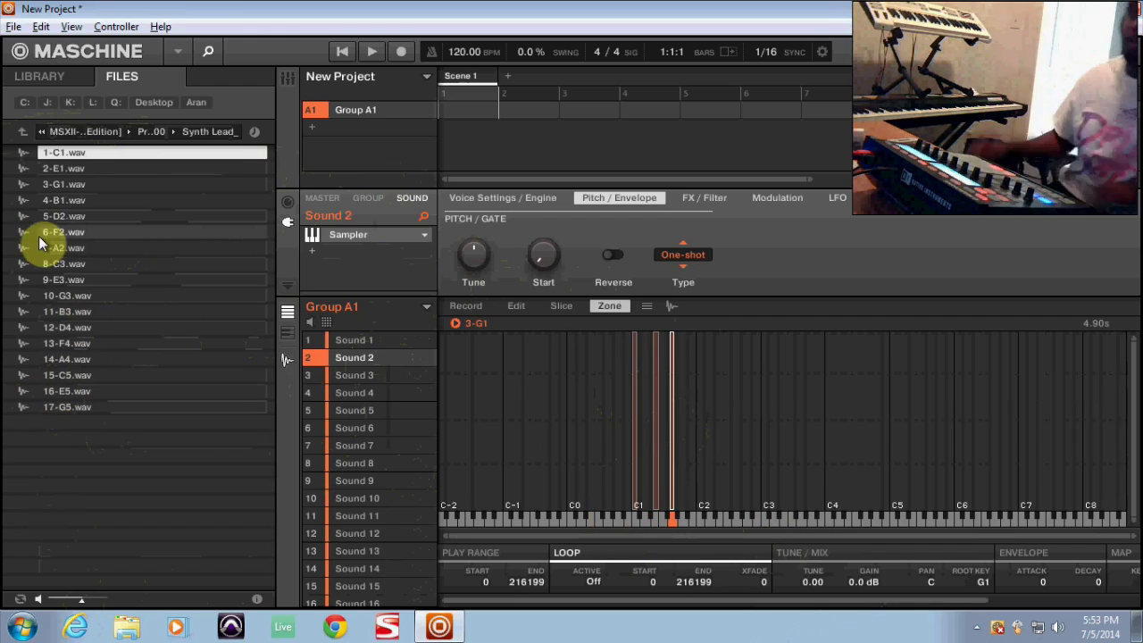
In Sound 1's zone map, extend the key ranges of samples 1-C1 through 8-C3 up to each following zone.
click(368, 340)
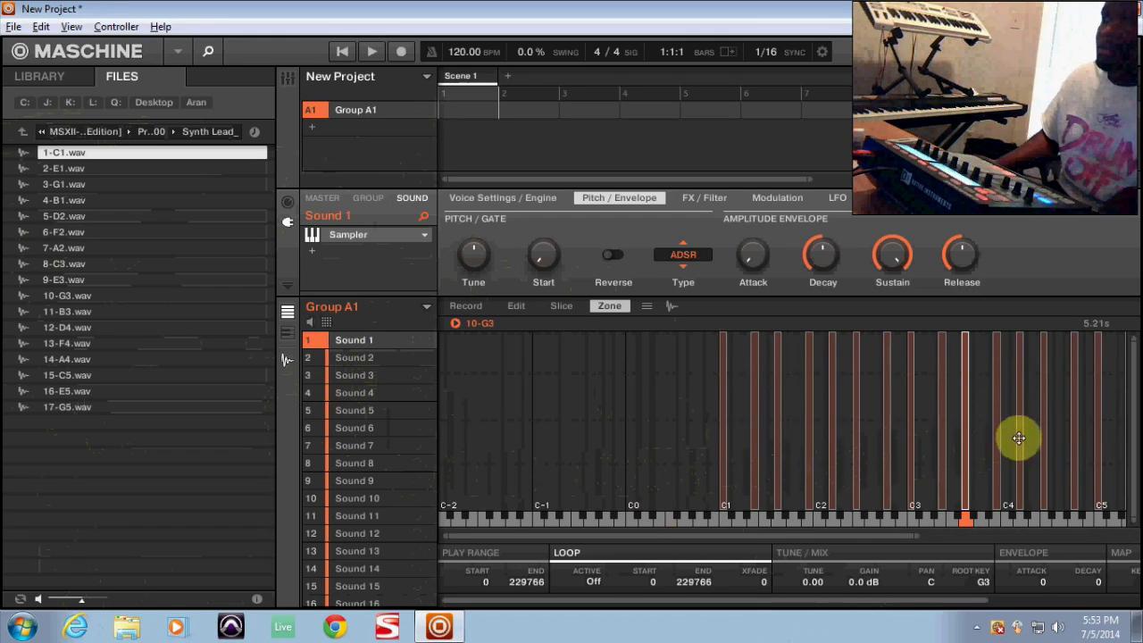
drag(799, 538, 876, 537)
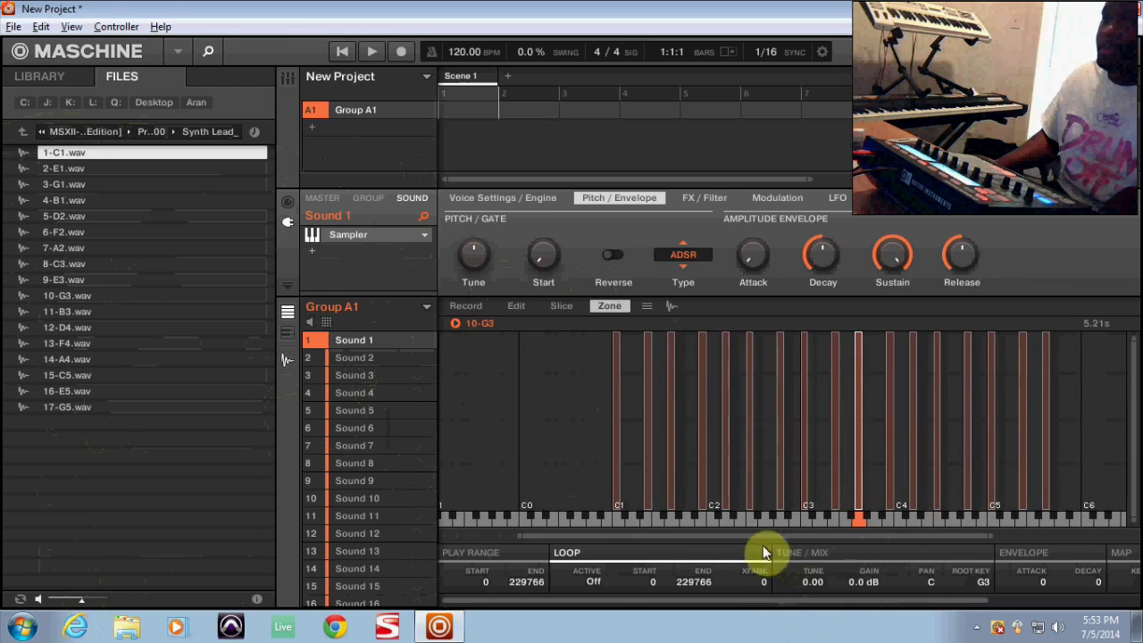
click(616, 520)
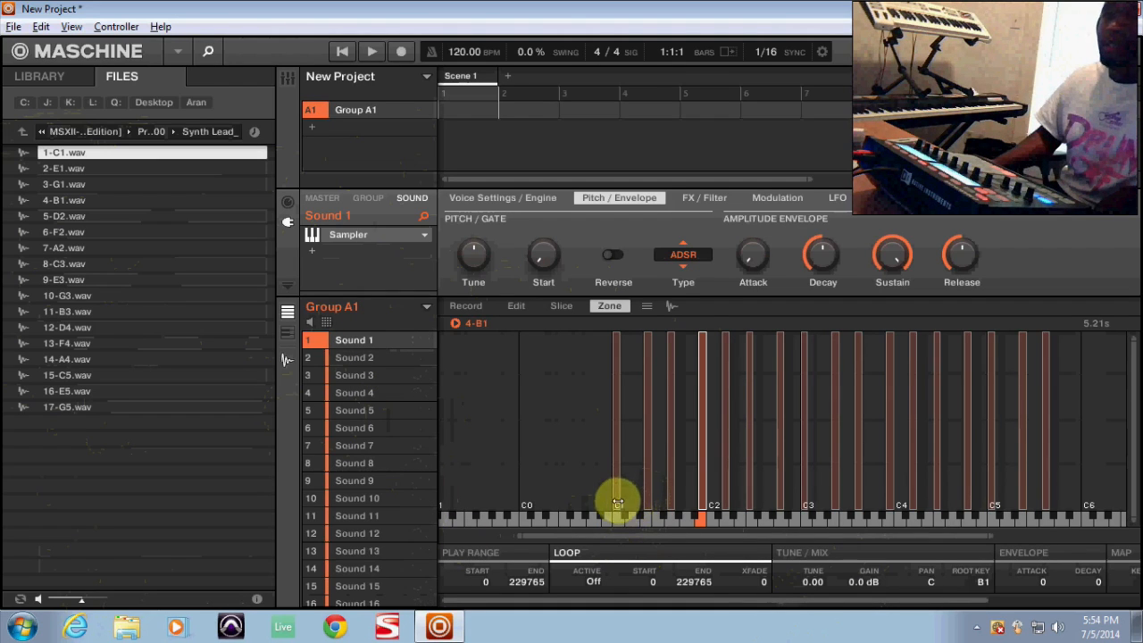
click(623, 496)
drag(632, 500, 665, 496)
click(650, 497)
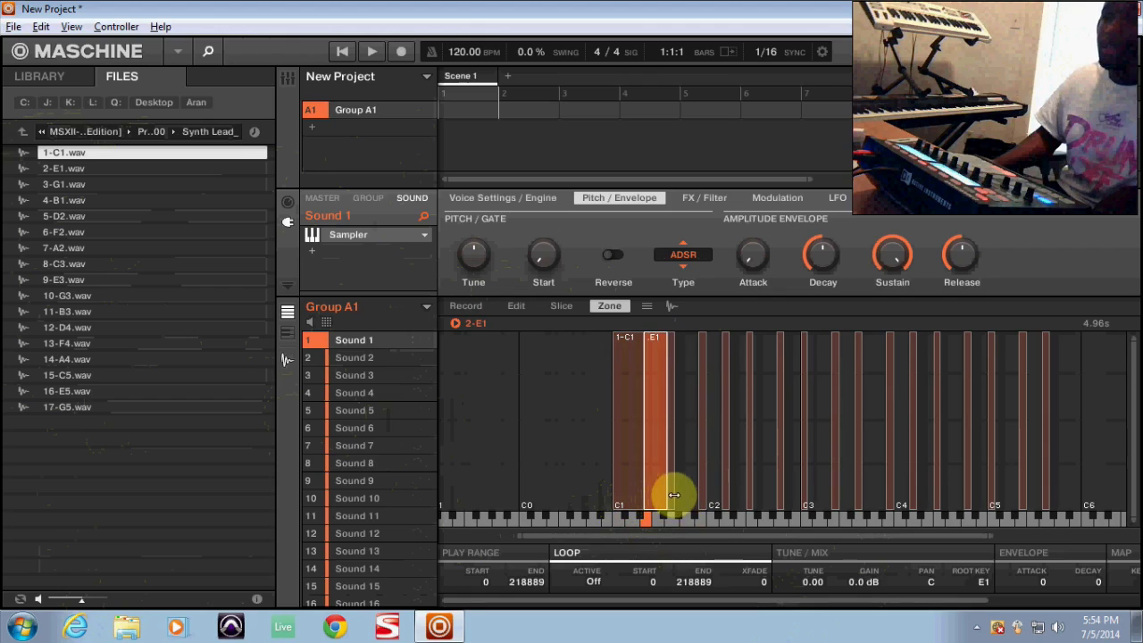
drag(675, 501, 734, 498)
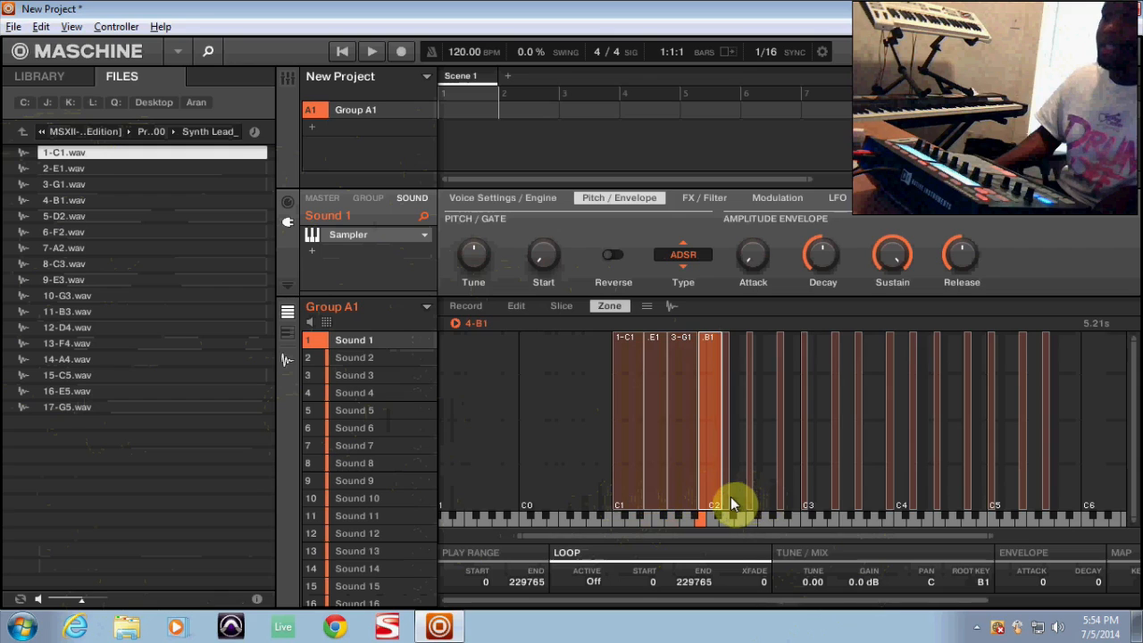
drag(729, 496, 796, 485)
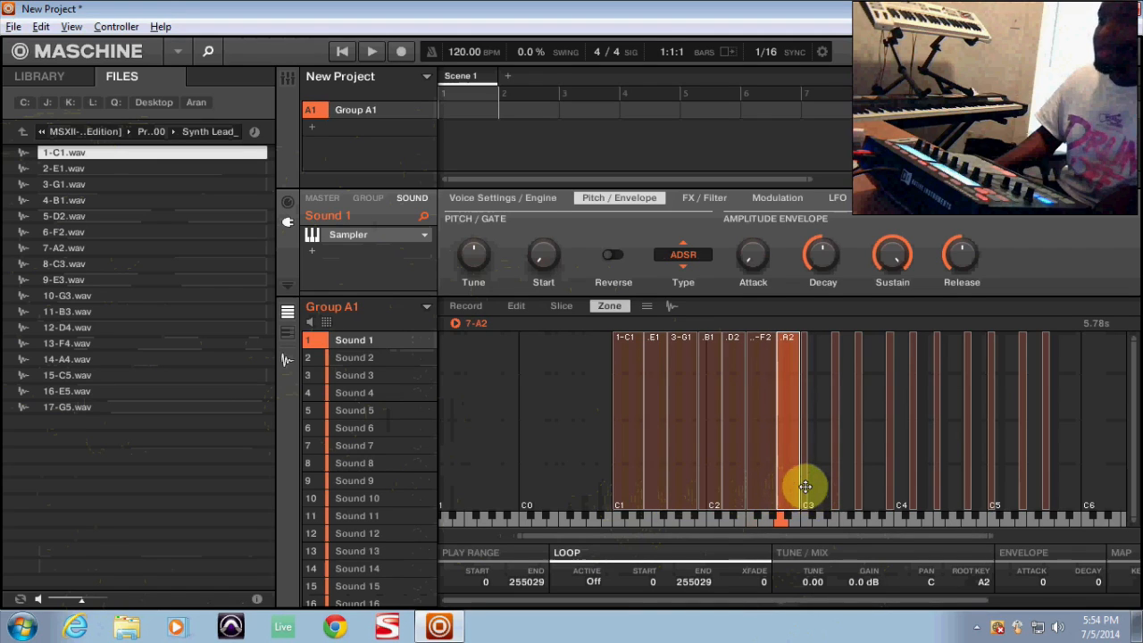
drag(804, 487, 826, 485)
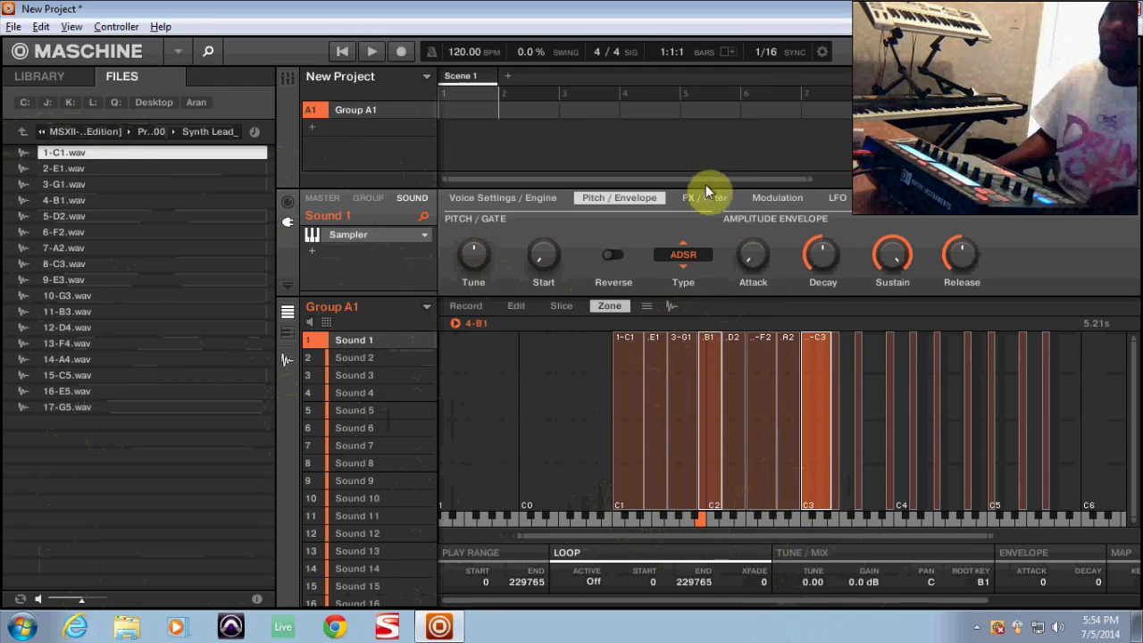
Review Sound 1's voice settings, and switch its envelope type to One-shot and back to ADSR.
click(505, 199)
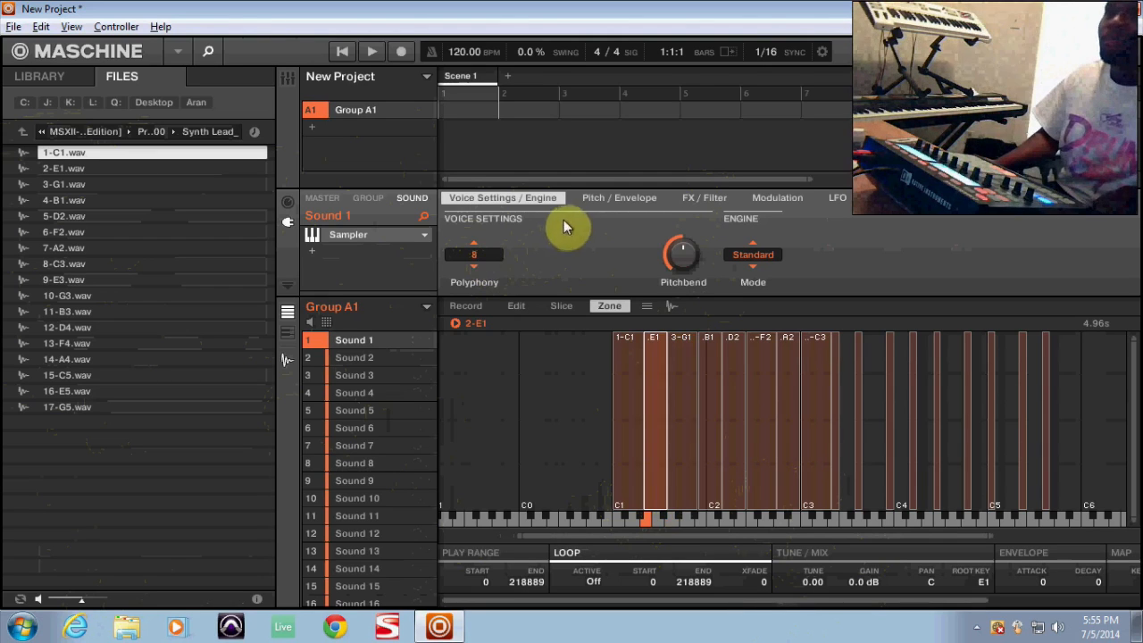
click(595, 197)
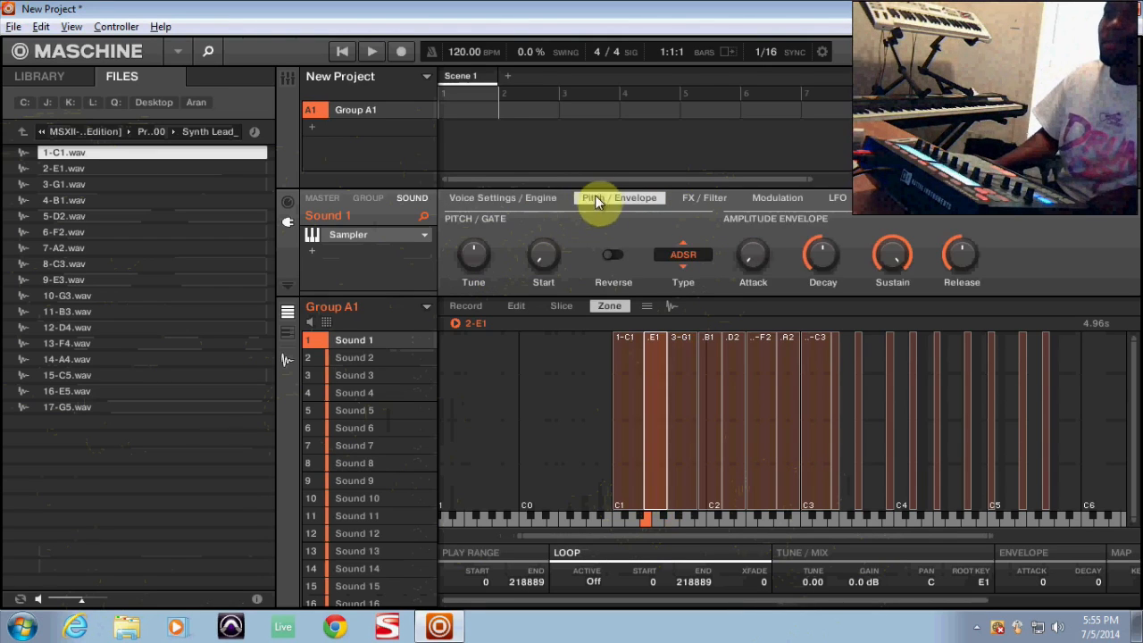
click(681, 255)
click(695, 279)
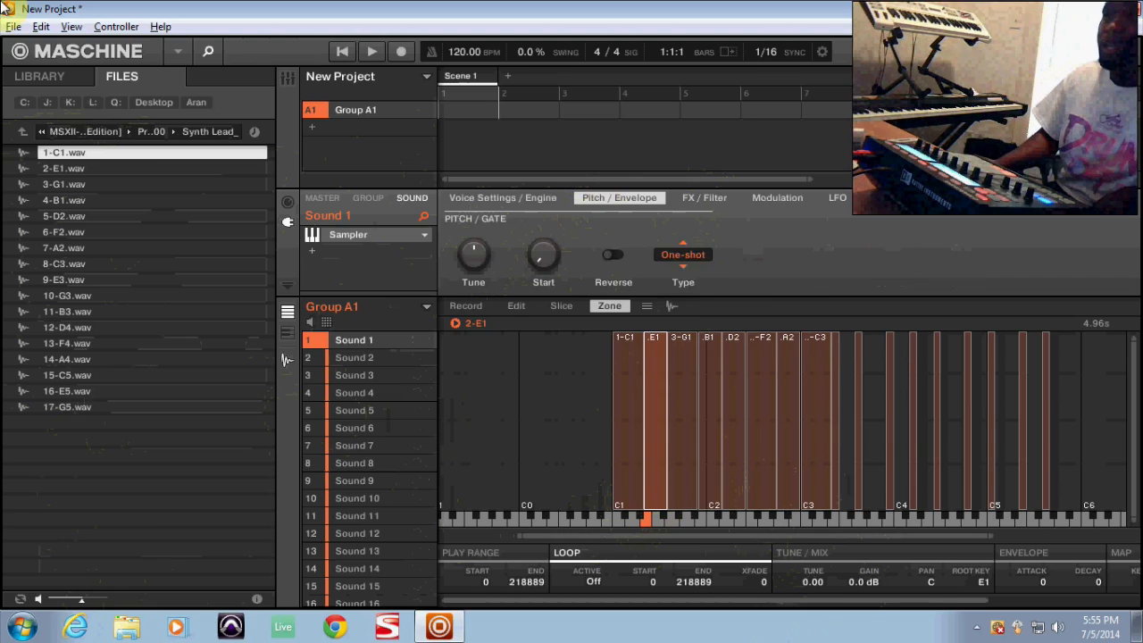
click(688, 258)
click(688, 306)
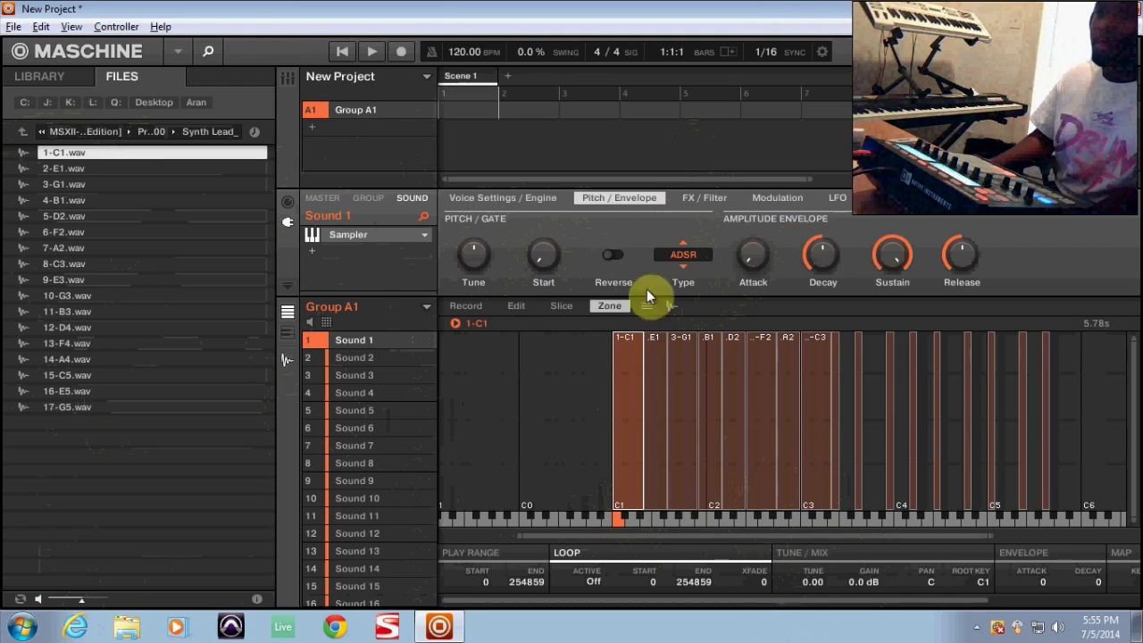
Turn on looping for the 1-C1 zone of Sound 1.
click(595, 581)
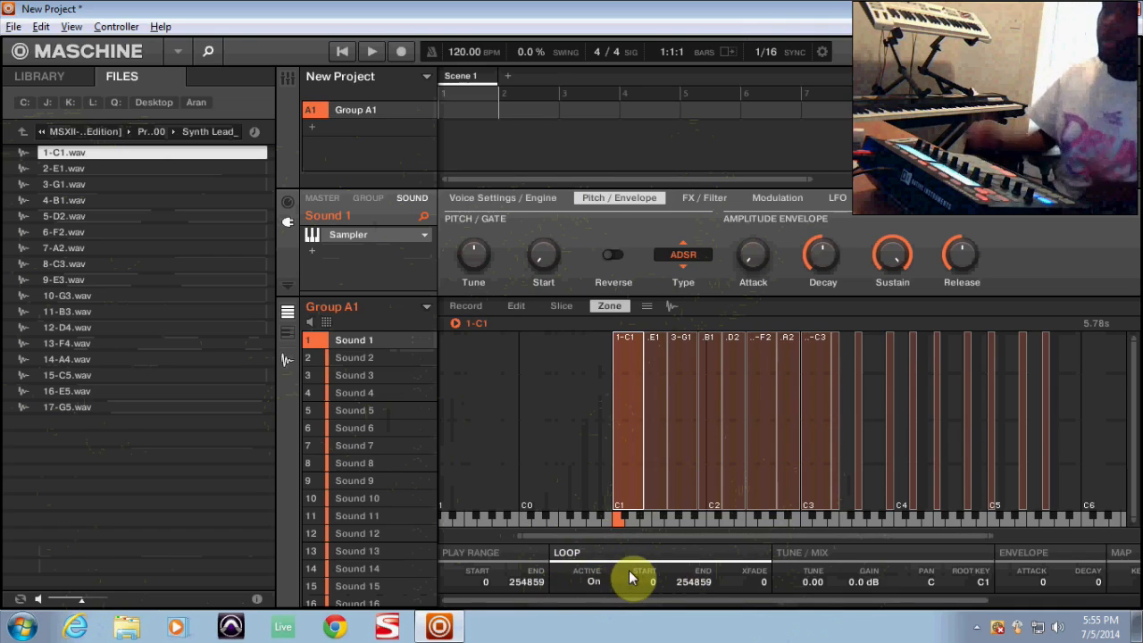
click(673, 307)
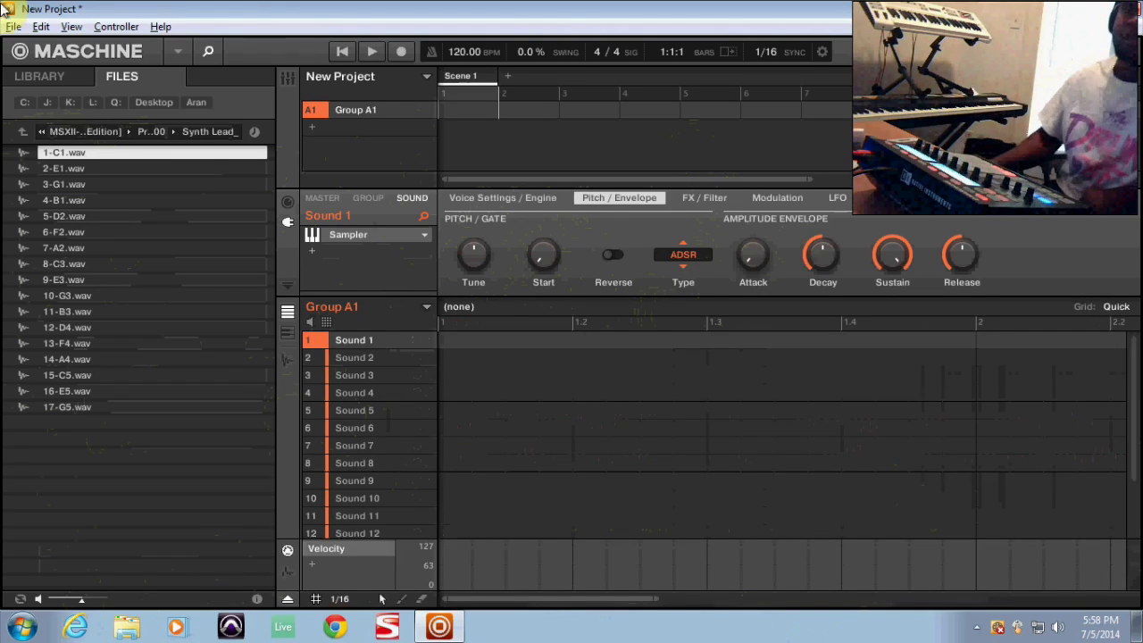
Rename Sound 1 to "Example Sound".
right_click(369, 344)
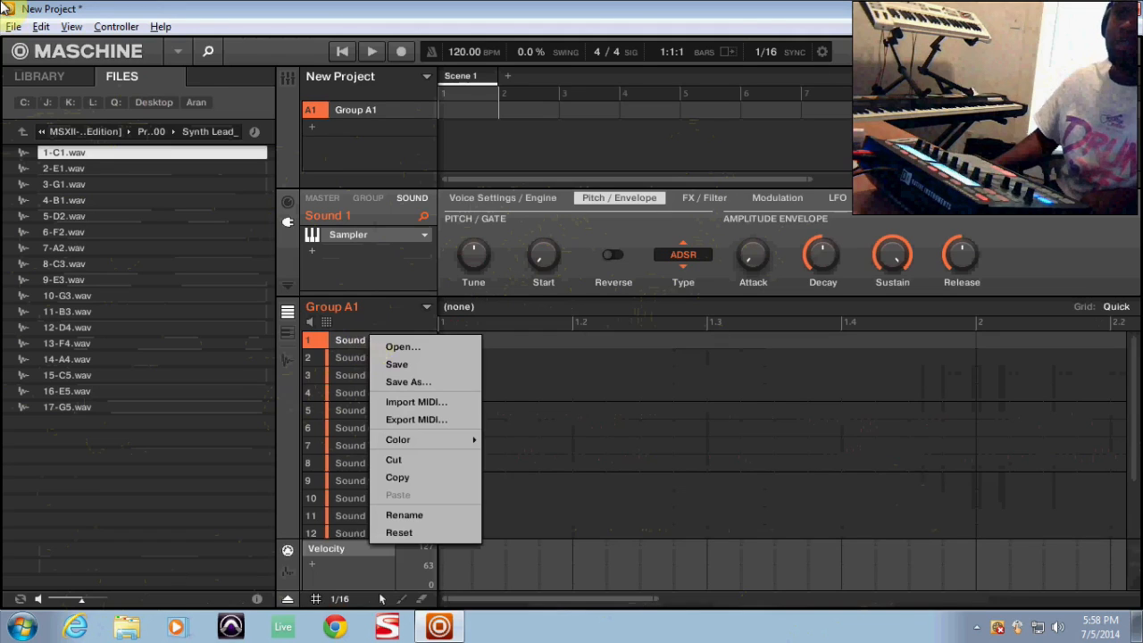
click(405, 515)
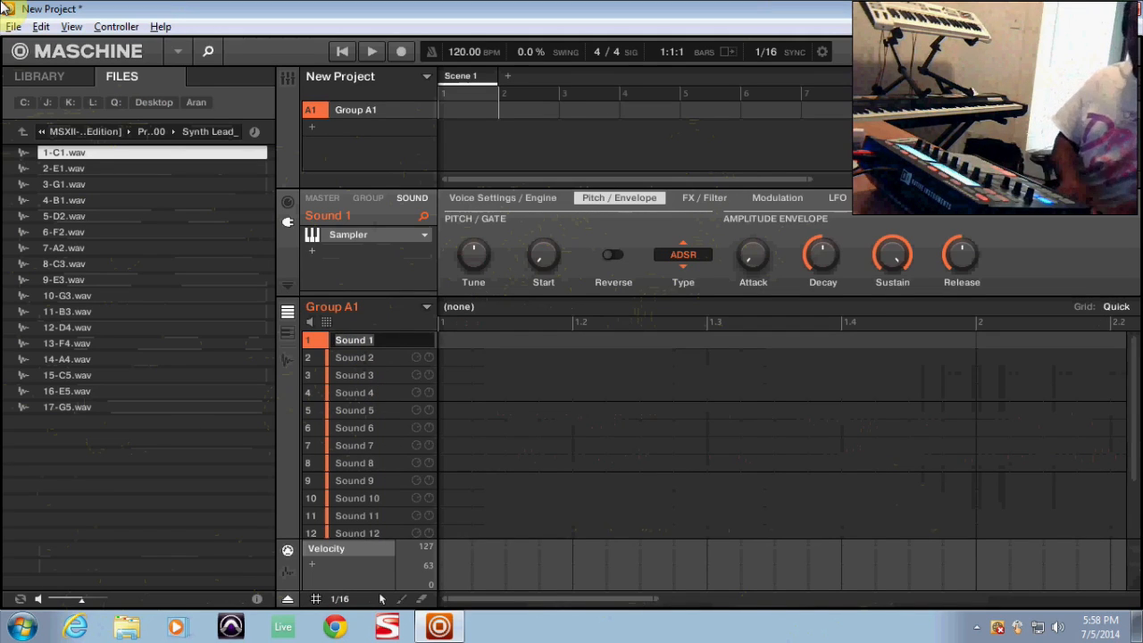
text(Ex)
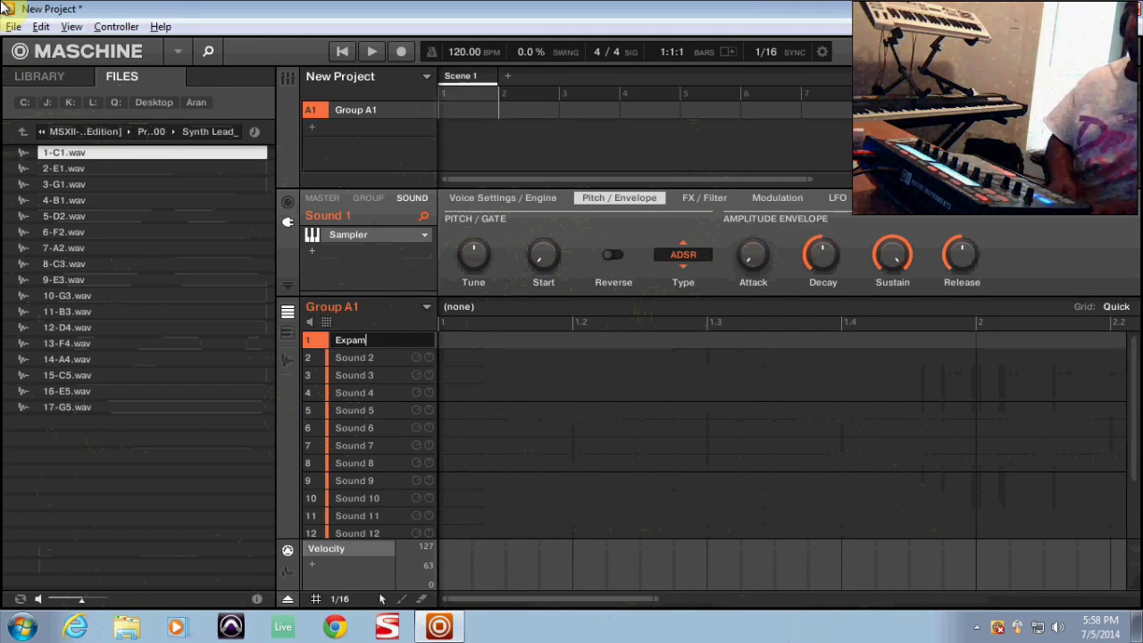
text(ample Sound)
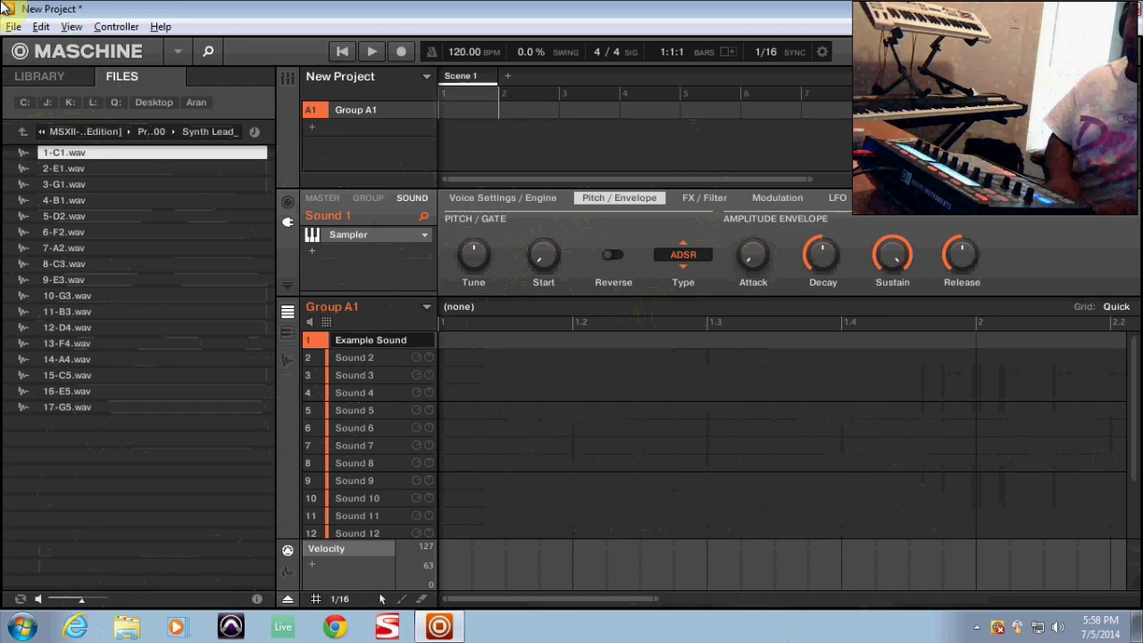
key(Return)
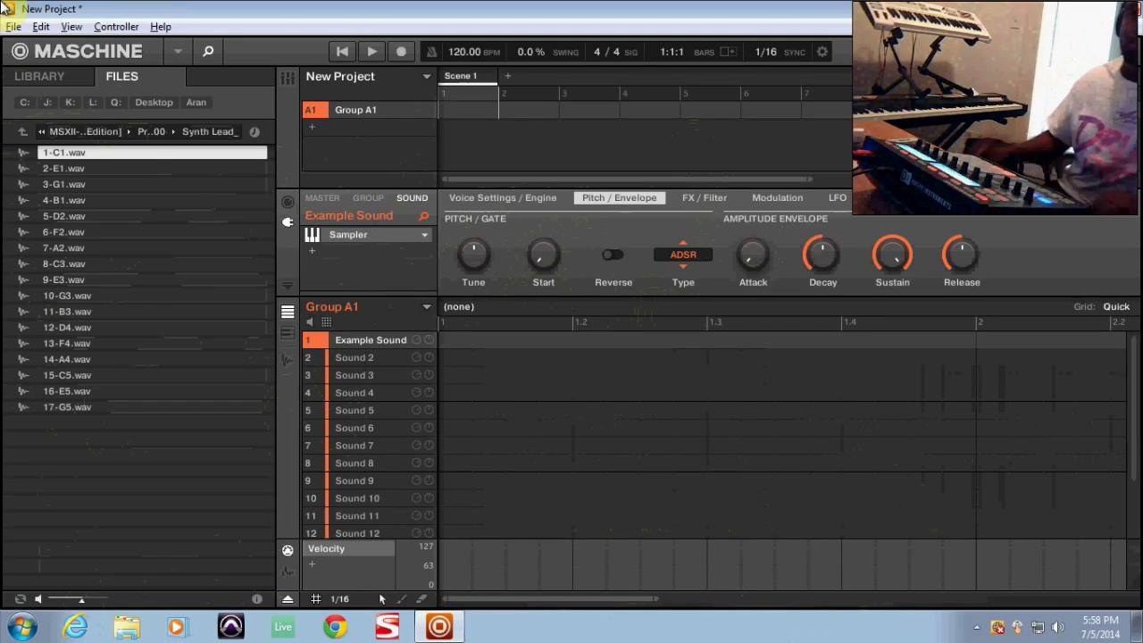
Save the sound in slot 1 to the Desktop as an .mxsnd file named Example Sound.
click(360, 344)
right_click(367, 341)
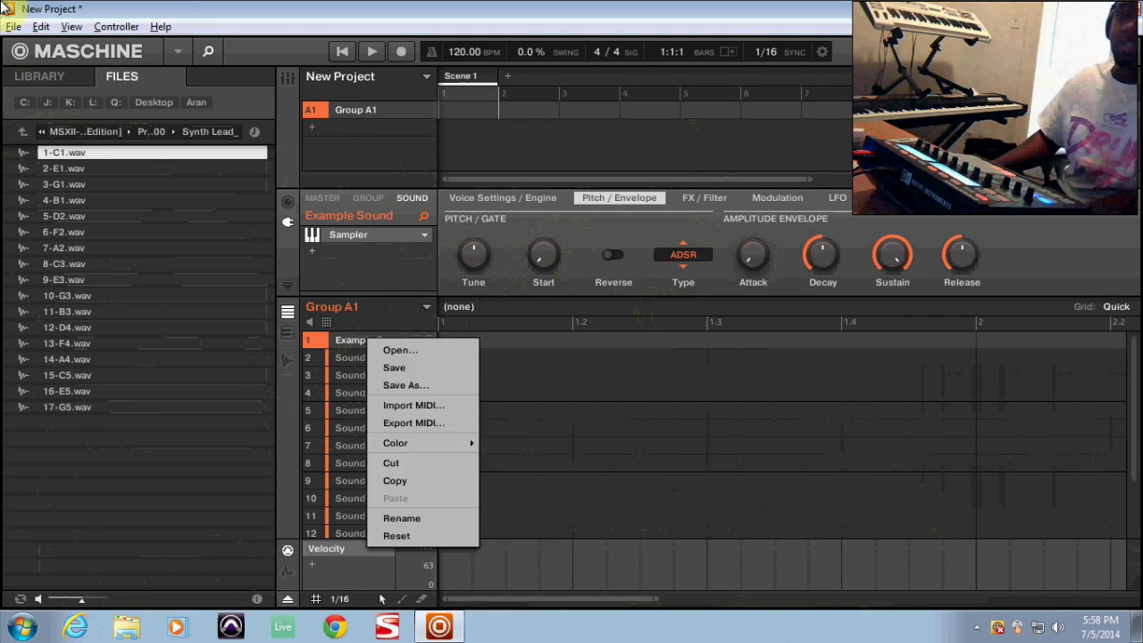
click(384, 384)
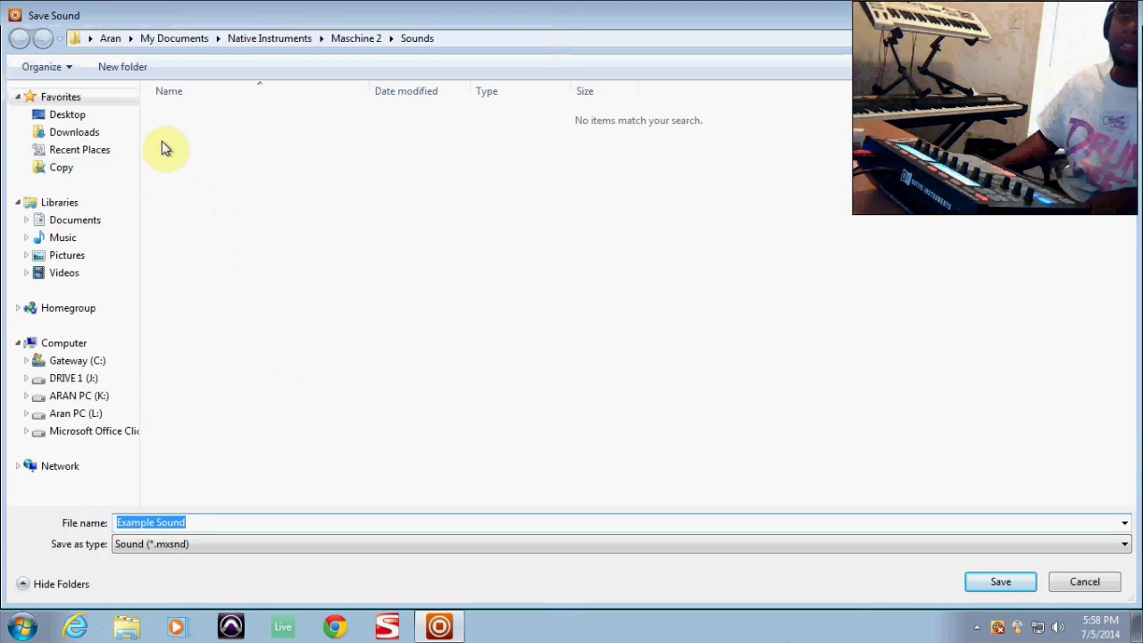
click(67, 115)
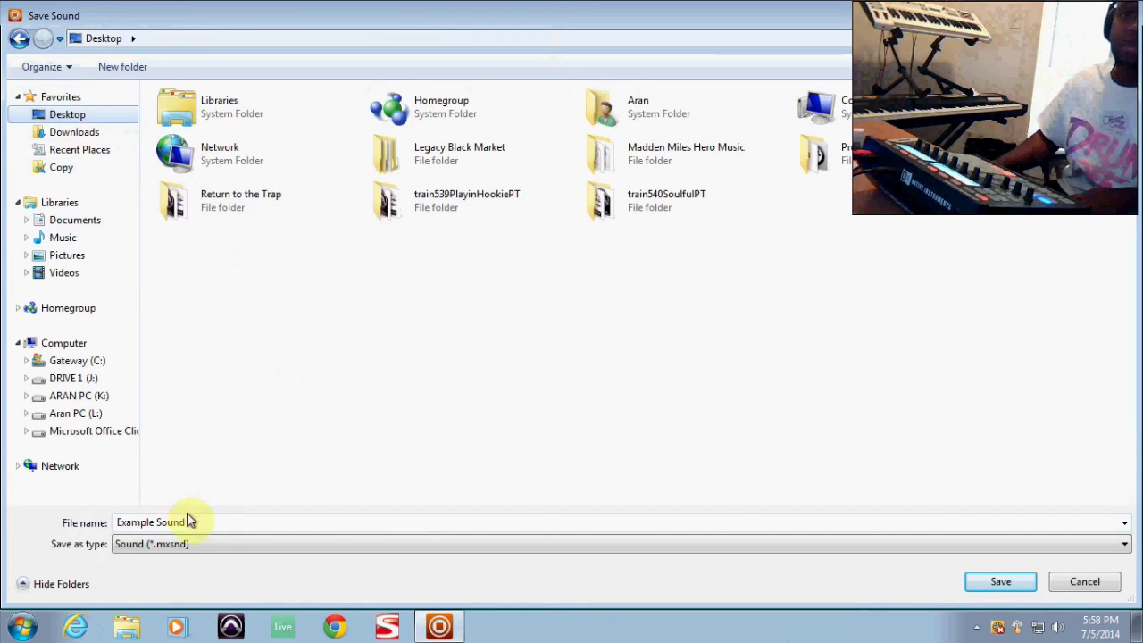
click(989, 586)
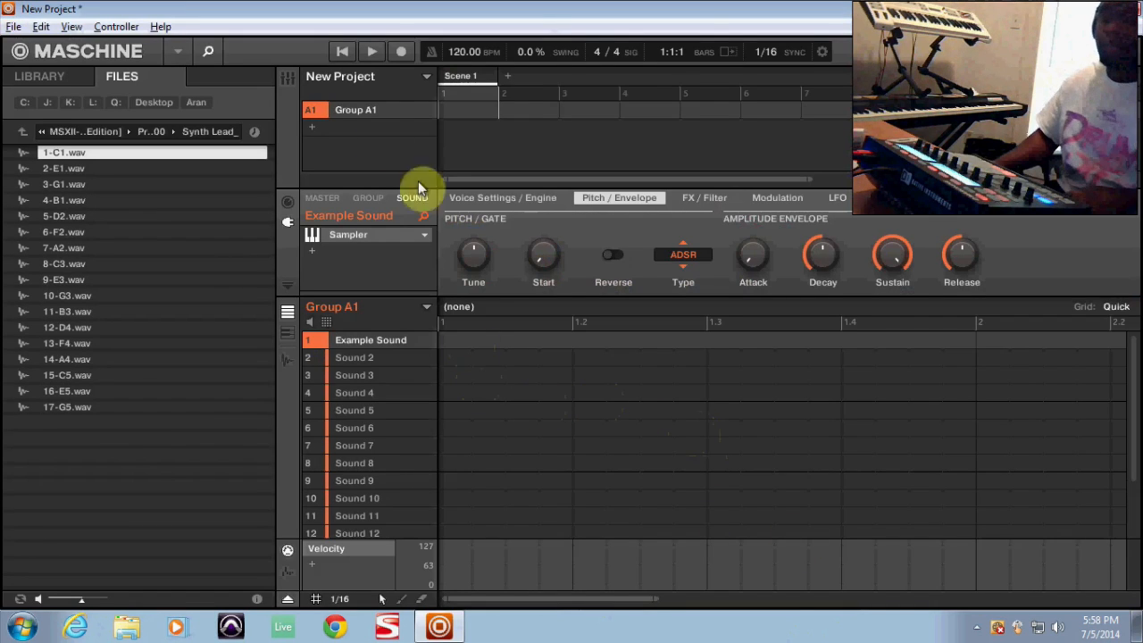
Load the saved Example Sound file from the desktop into sound slot 5, with the Maschine window maximized again at the end.
click(1062, 9)
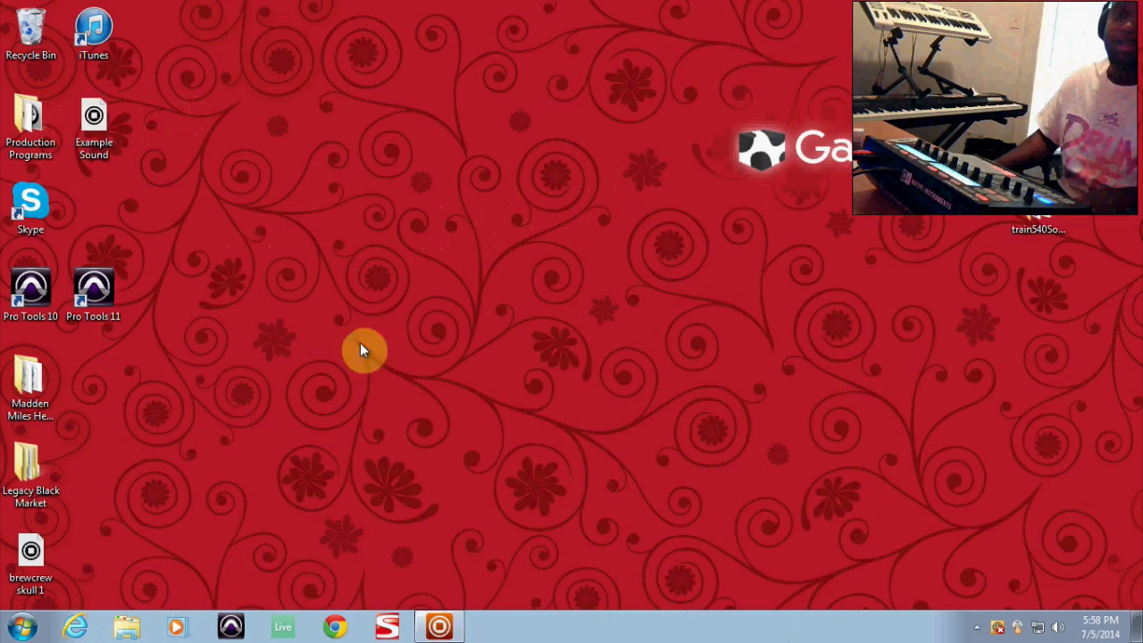
click(438, 625)
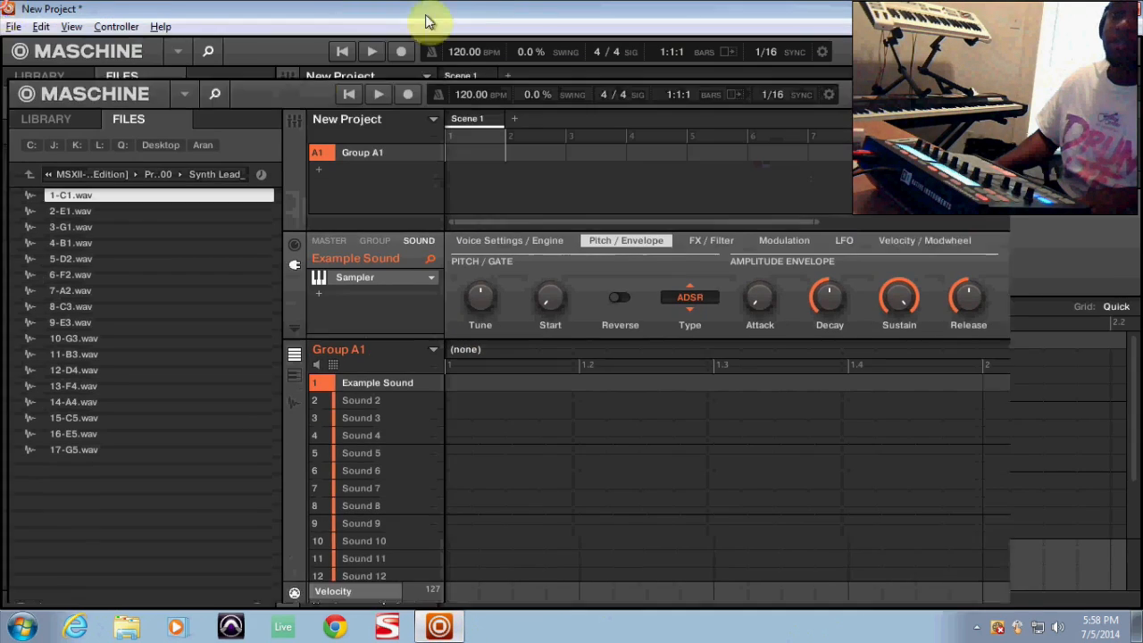
drag(425, 15, 611, 38)
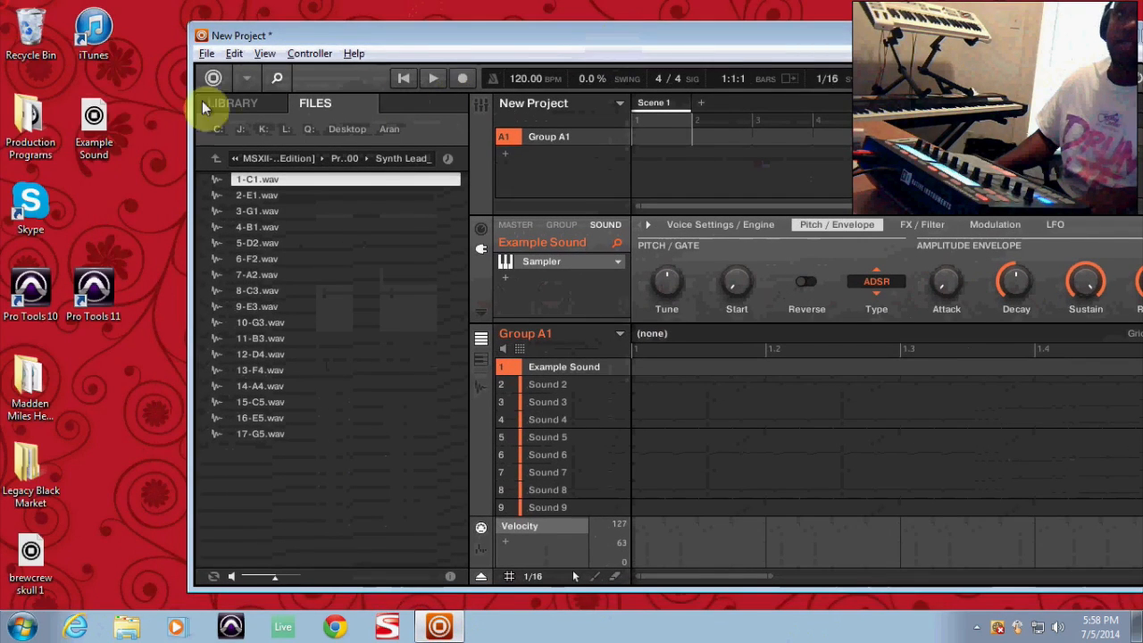
drag(95, 121, 540, 437)
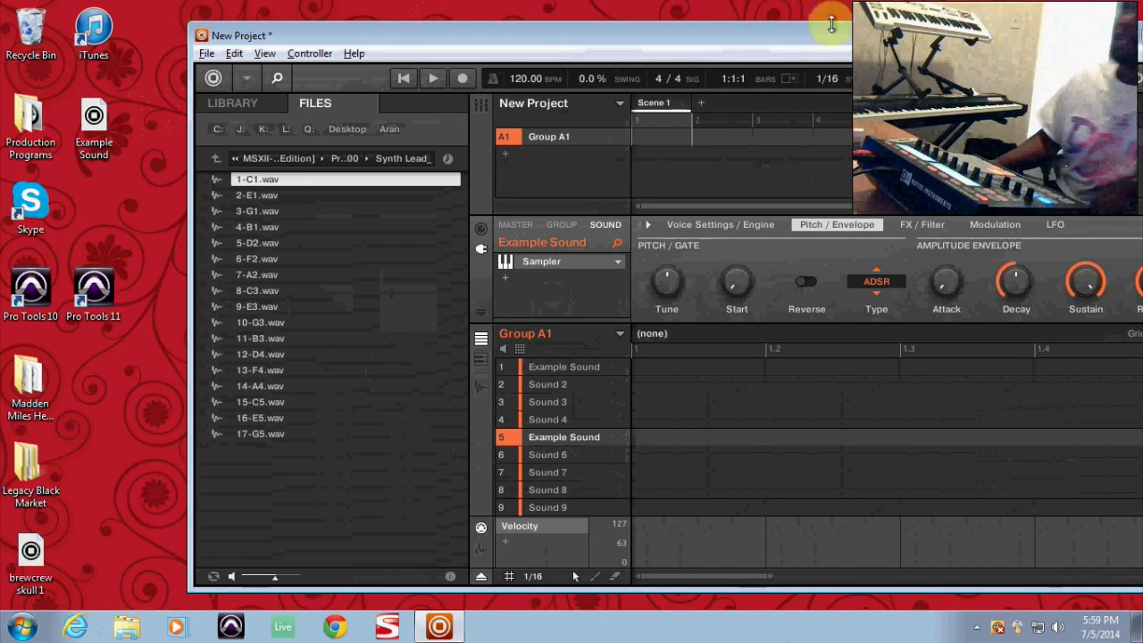
double_click(806, 33)
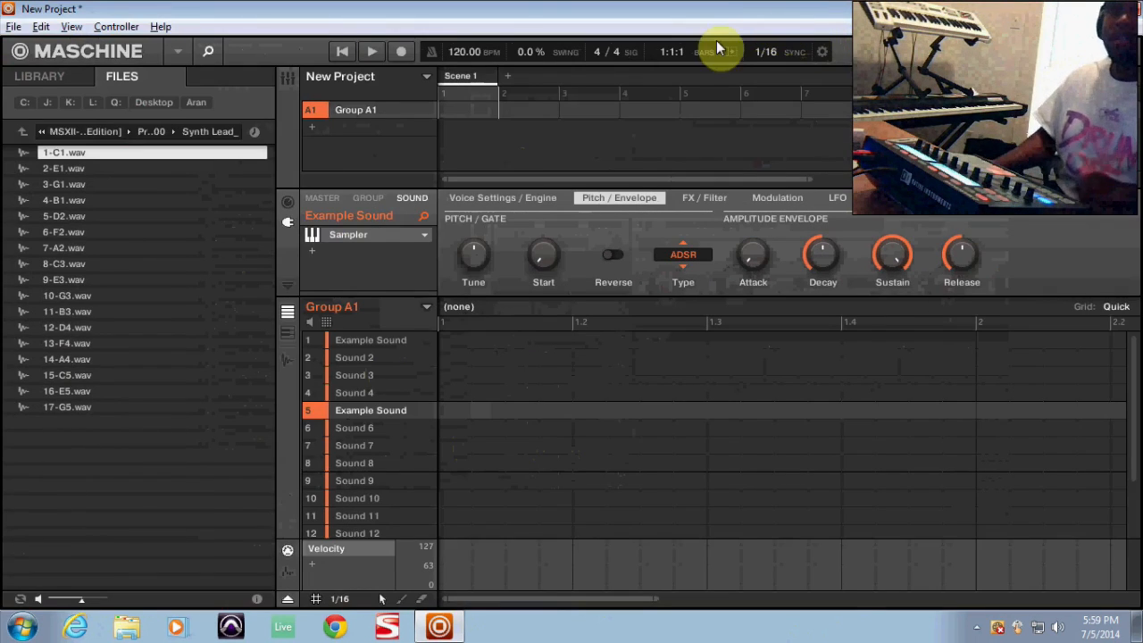